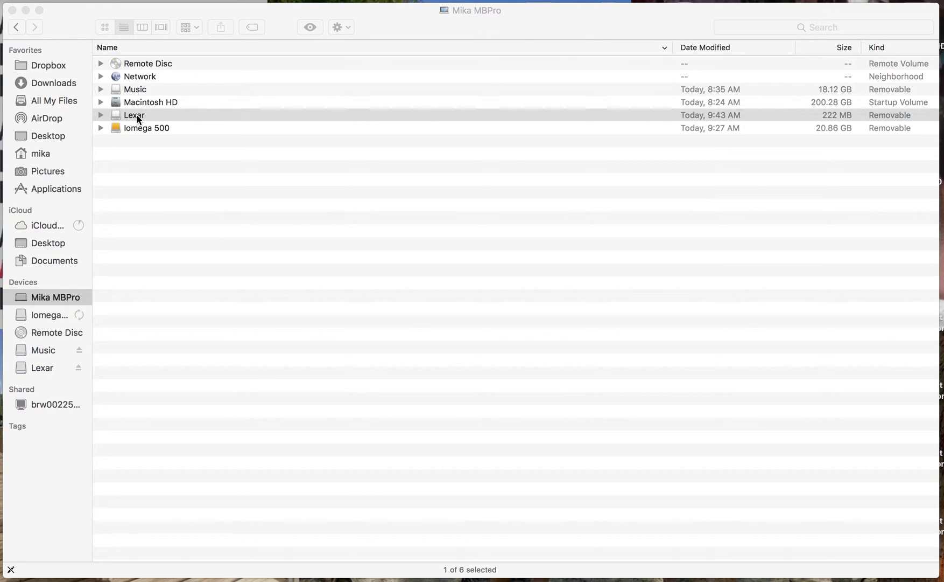
Try to encrypt the Lexar drive from Finder, entering and verifying an encryption password with the hint "temp".
right_click(137, 114)
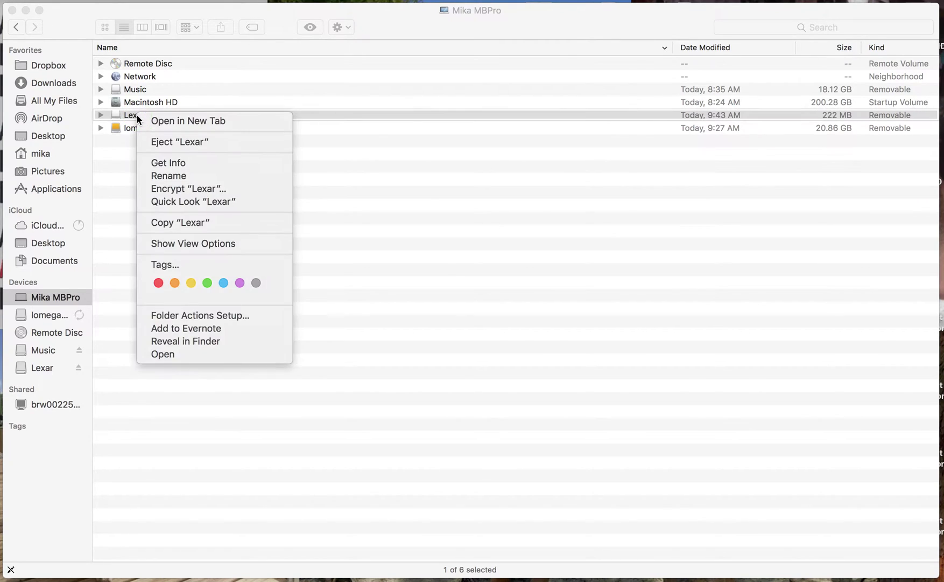
click(194, 188)
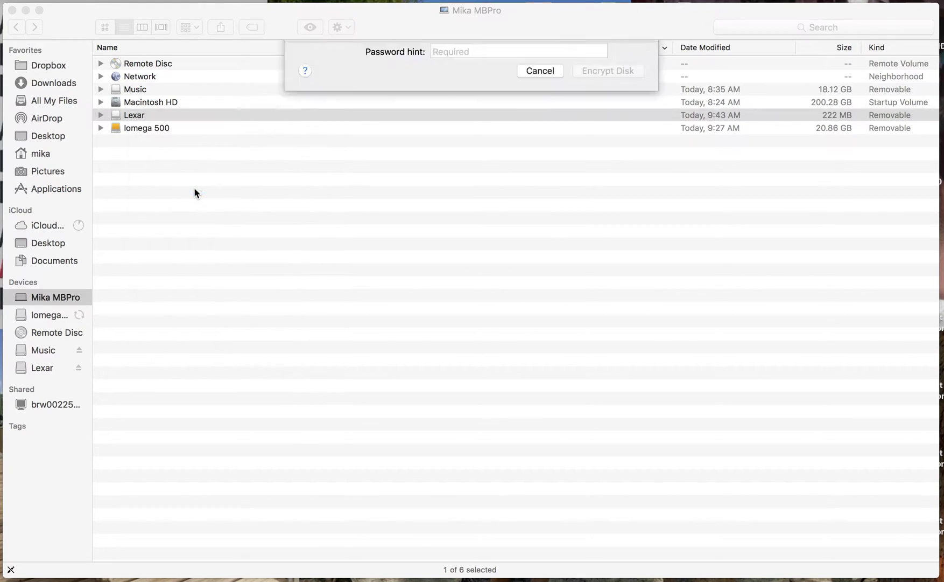
click(438, 135)
text(••••••••)
key(Tab)
key(Tab)
text(••••••••)
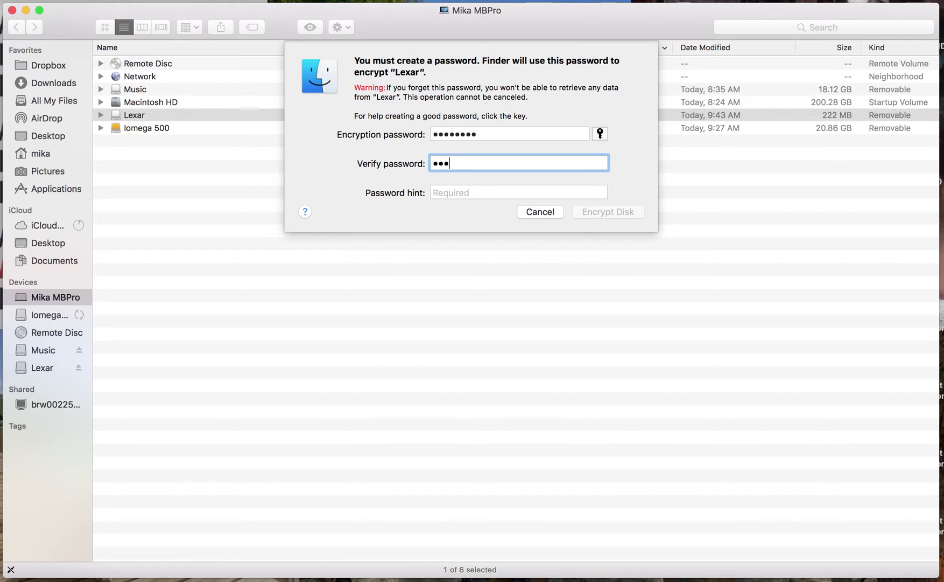
key(Tab)
text(temp)
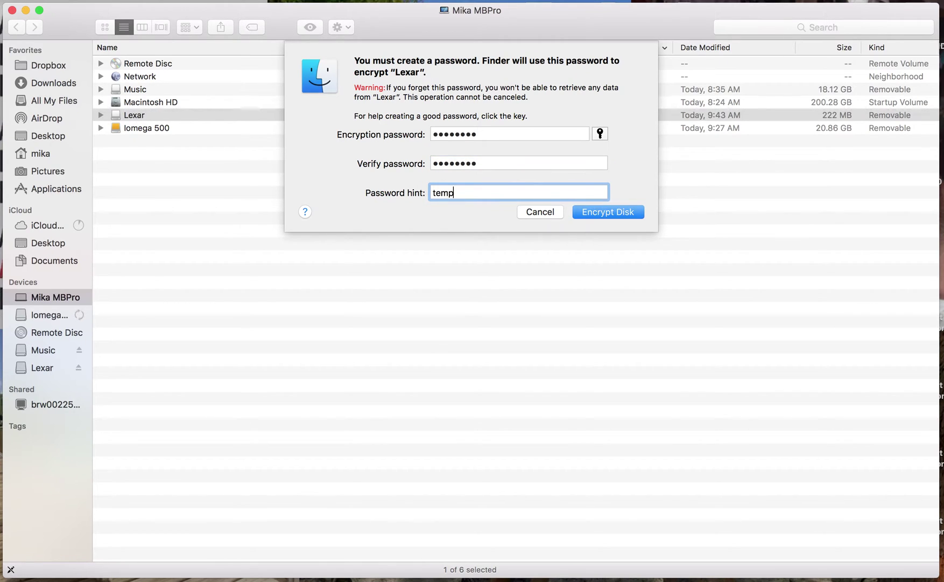
click(598, 213)
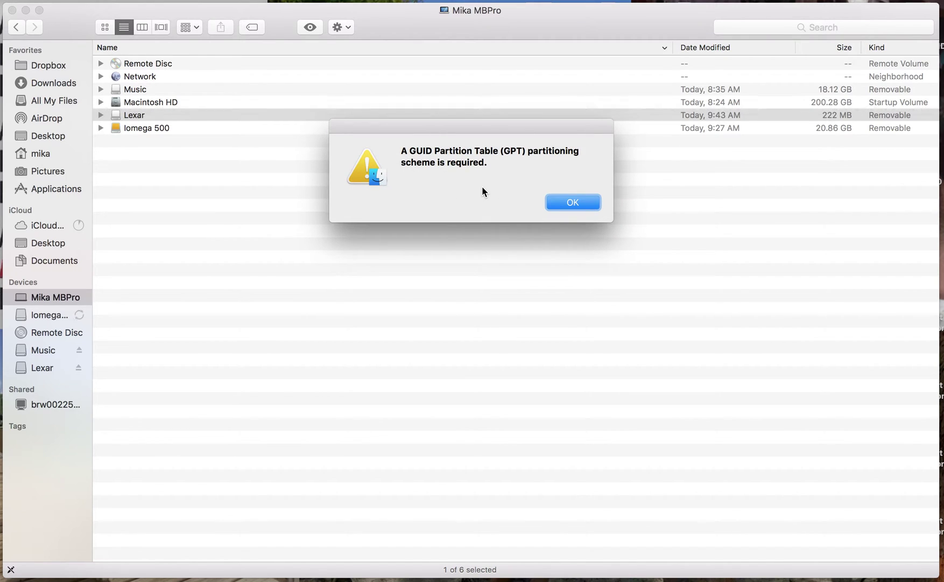
click(576, 202)
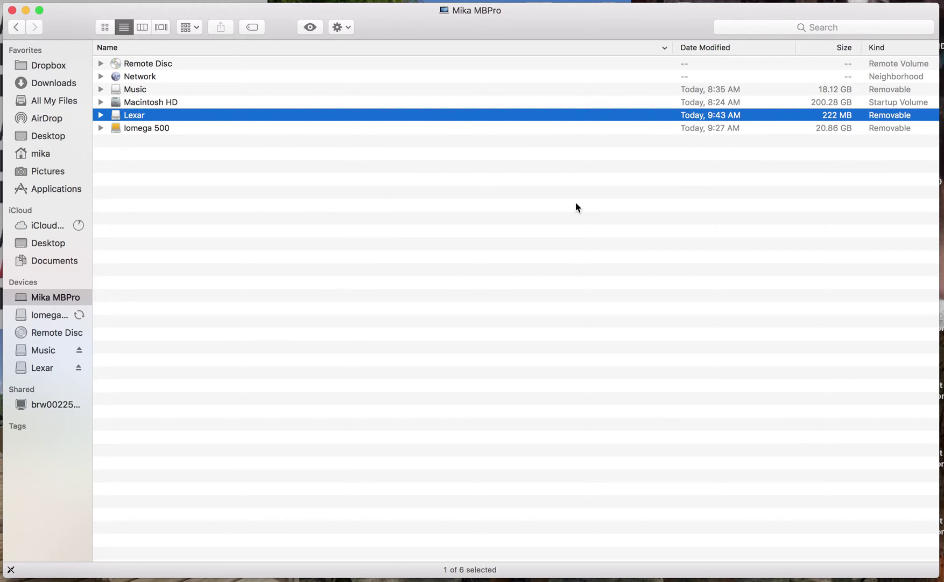
Open Disk Utility and collapse the internal SSD, the Lexar drive holding Music, and the external hard disk in the device list.
click(806, 566)
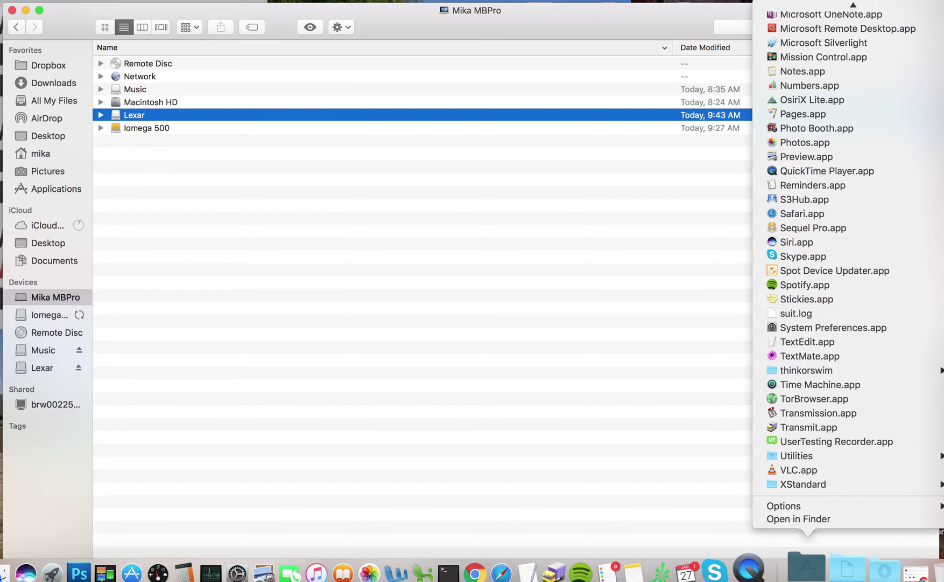
mouse_move(810, 457)
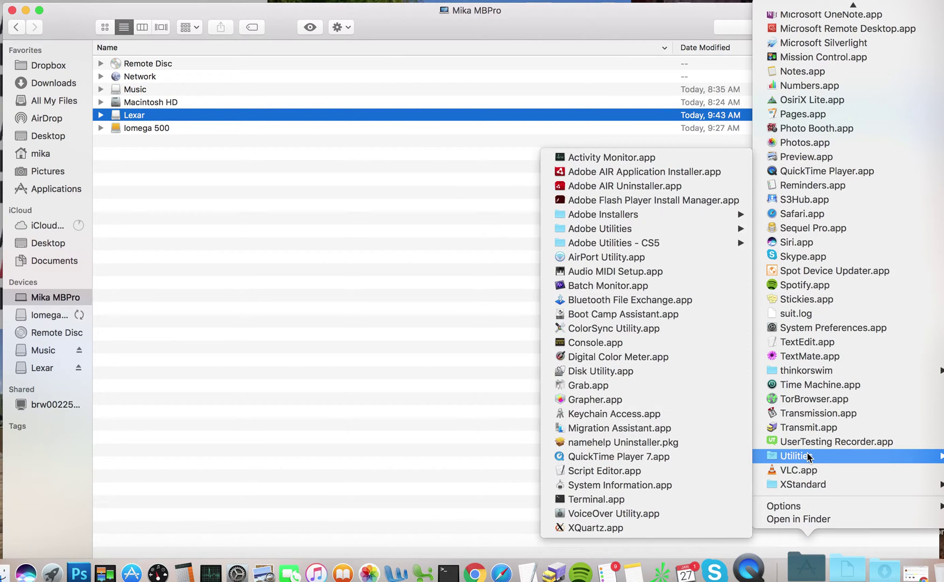
click(609, 373)
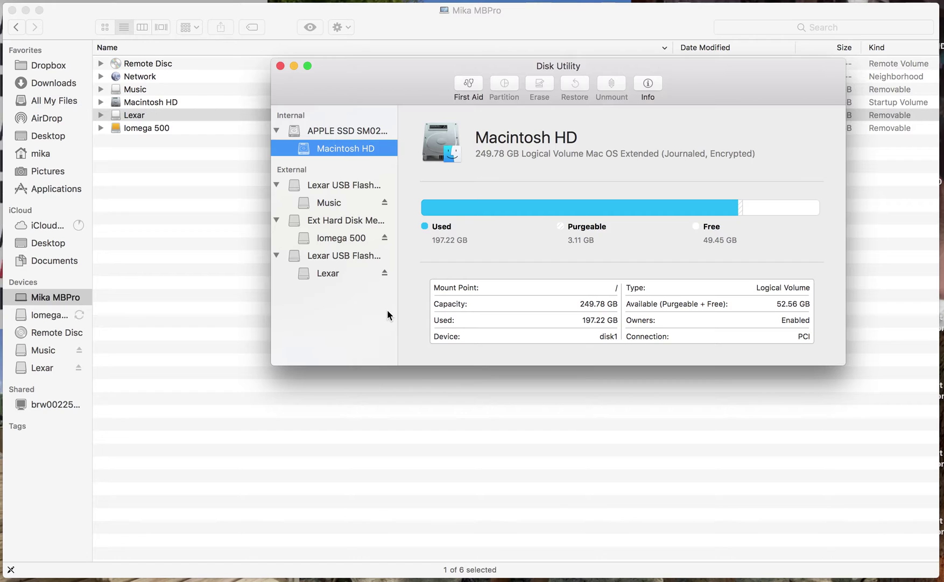
click(276, 185)
click(276, 203)
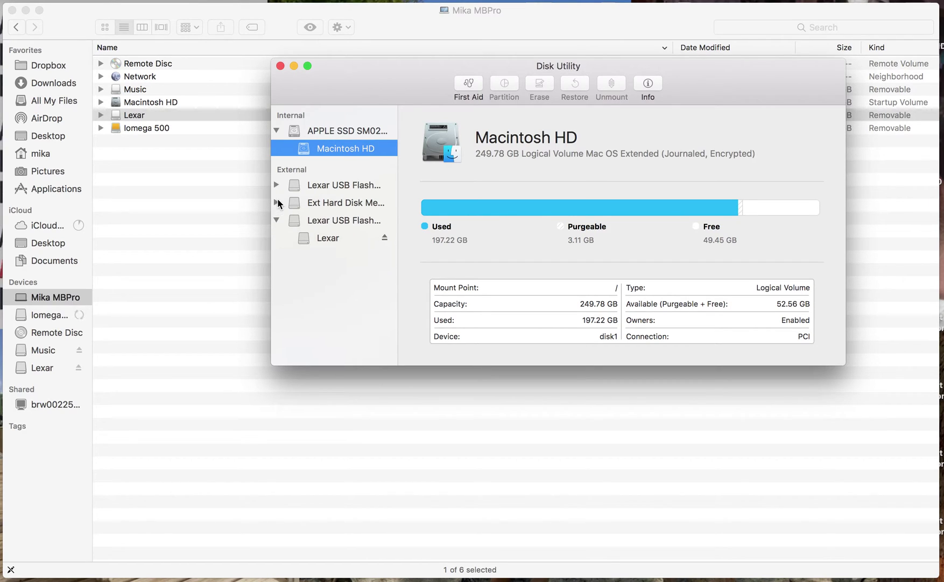
click(276, 131)
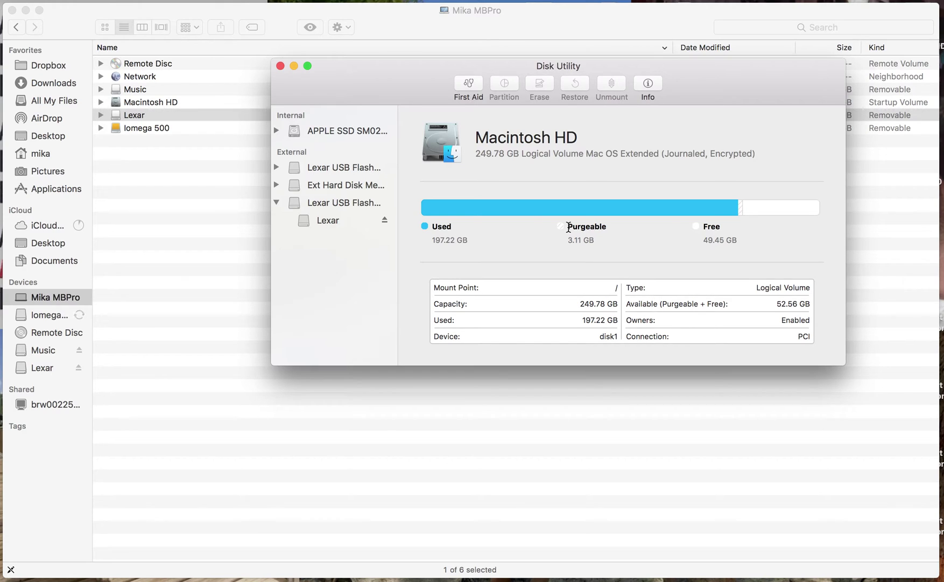
Check the details of the Lexar volume and its parent Lexar USB Flash Drive Media, including the partition map.
click(331, 205)
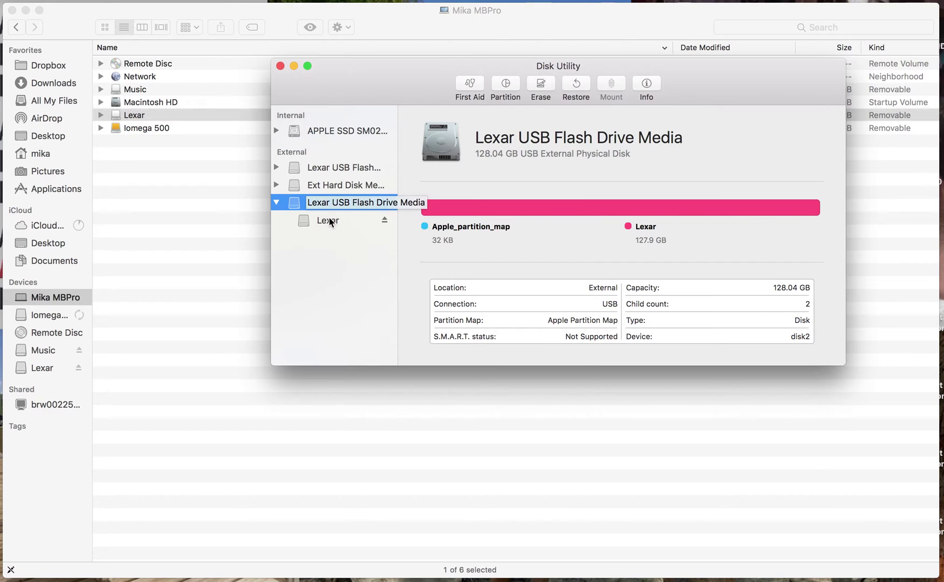
click(330, 220)
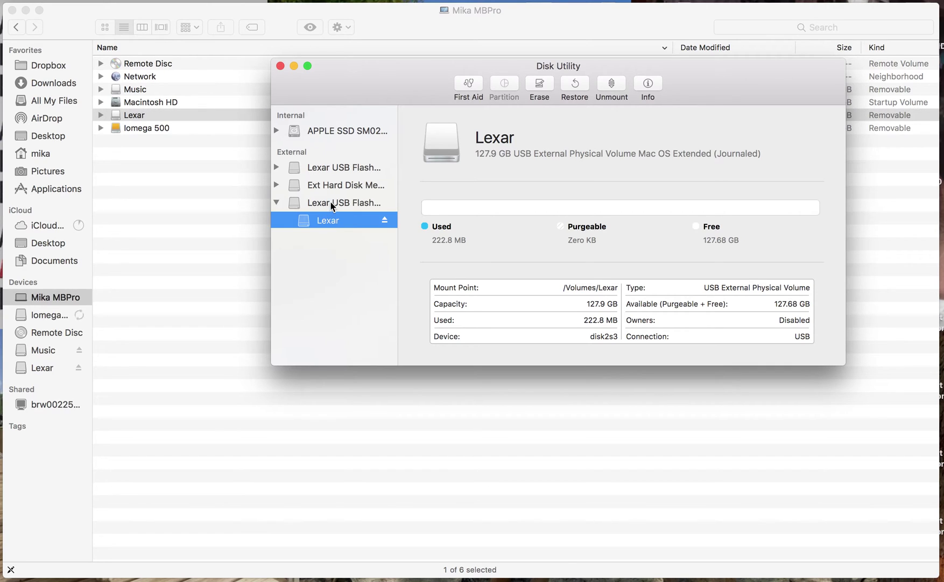
click(331, 202)
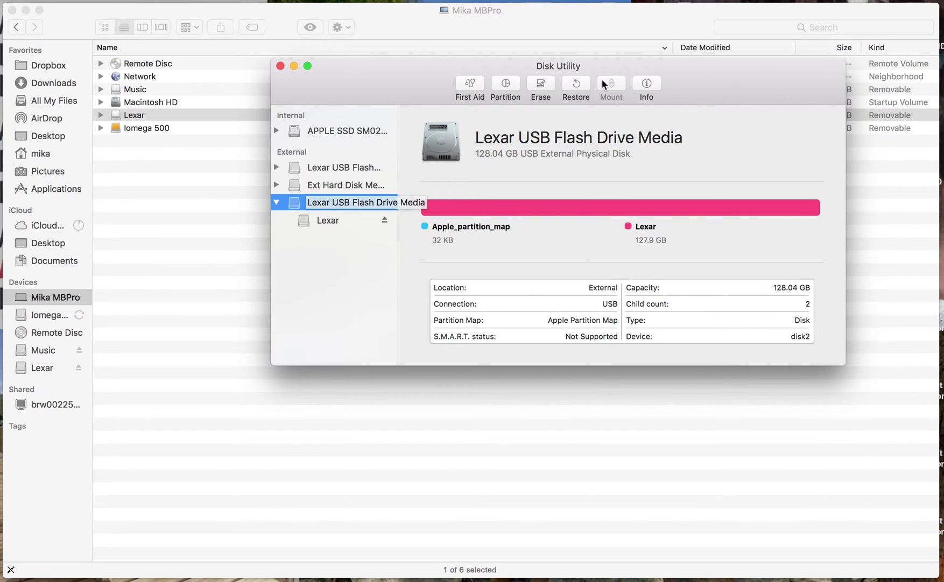
Start erasing the Lexar USB Flash Drive Media and set its scheme to GUID Partition Map.
click(541, 85)
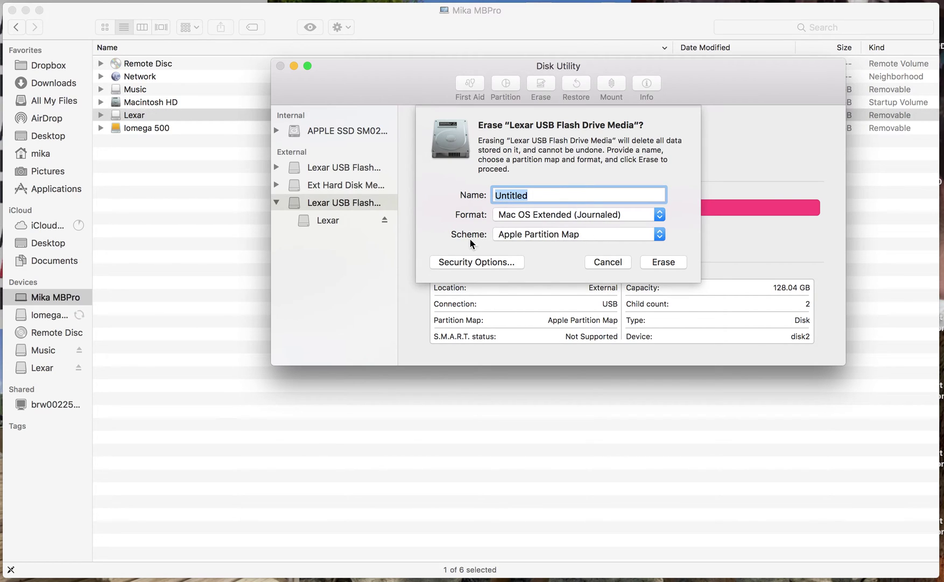
click(524, 237)
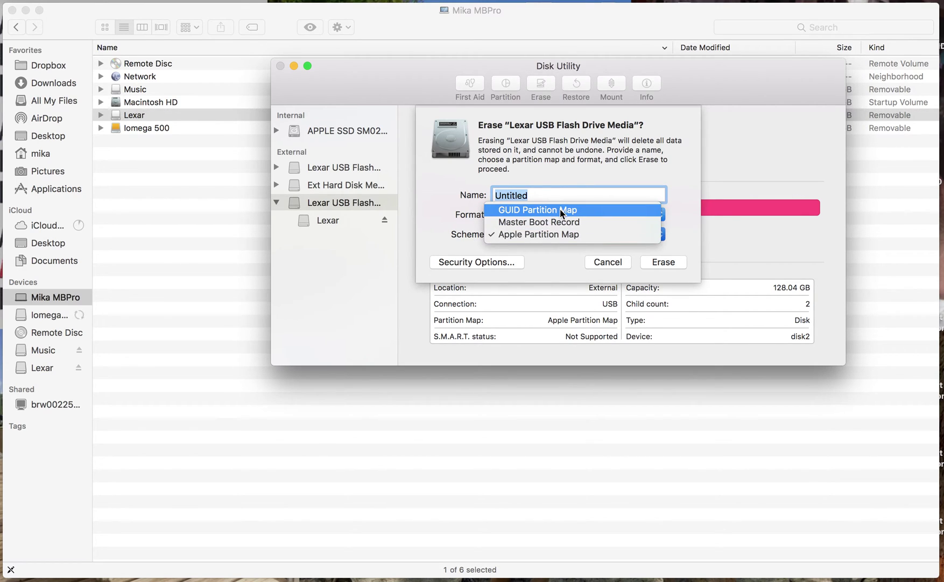
click(465, 234)
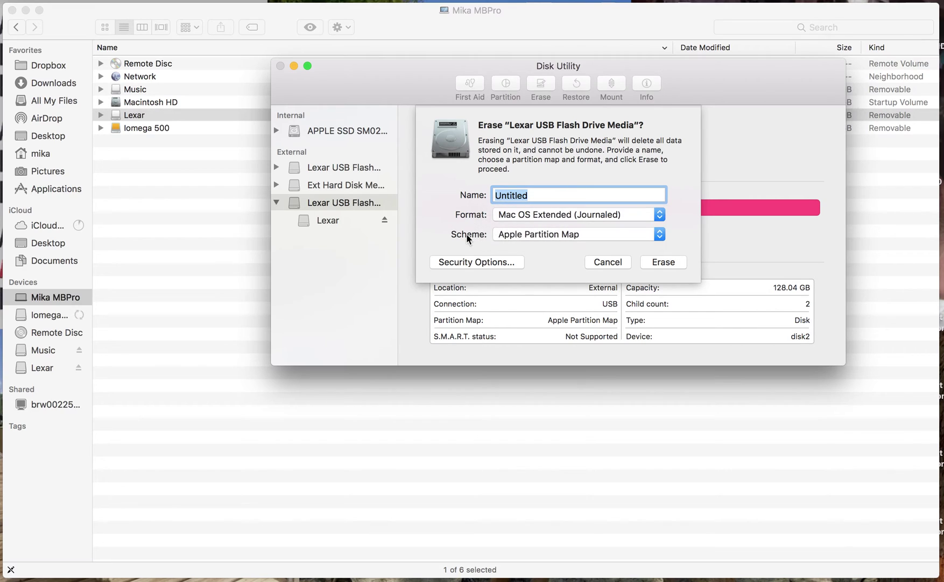
click(574, 220)
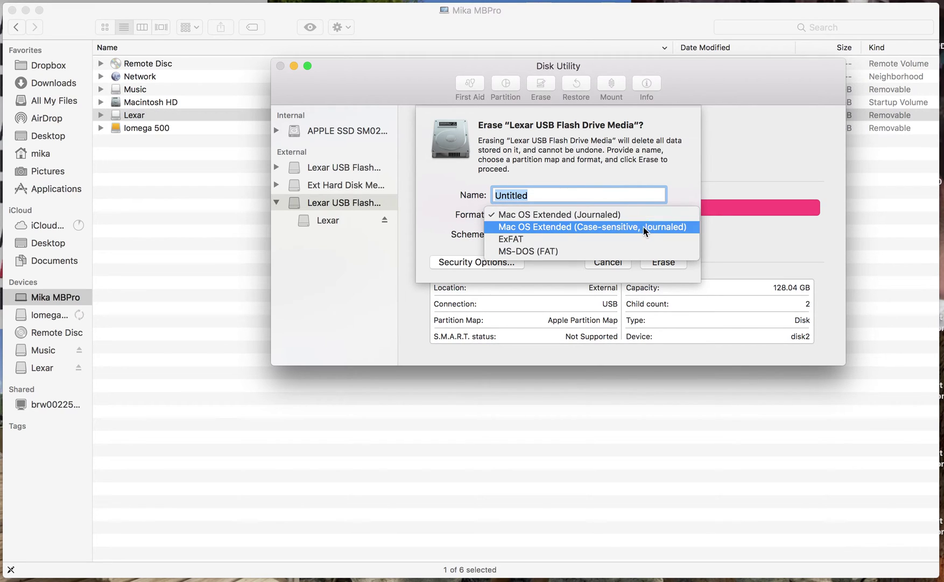
click(590, 216)
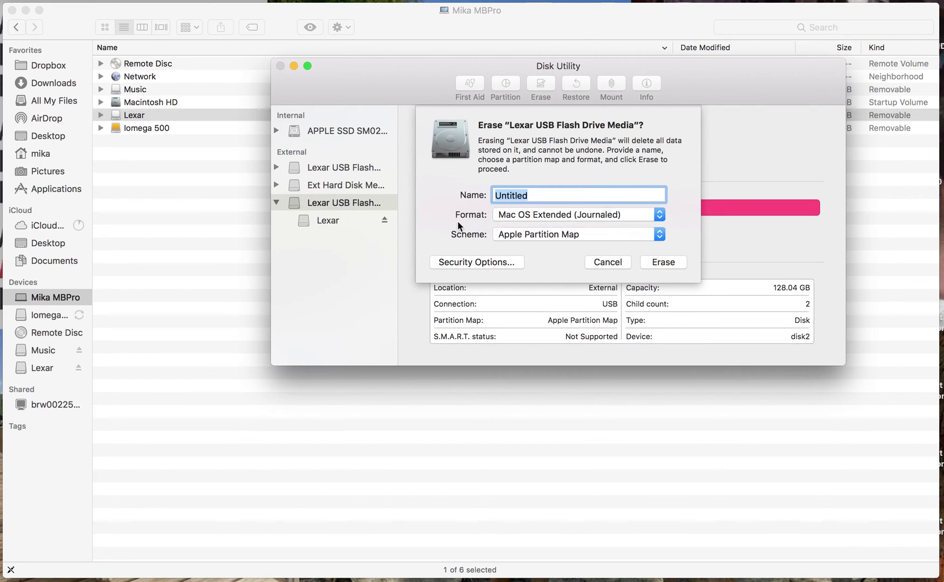
click(545, 216)
click(466, 204)
click(530, 235)
click(553, 210)
Set the erase format to Mac OS Extended (Journaled, Encrypted), entering and verifying the encryption password with the hint "temp".
click(553, 215)
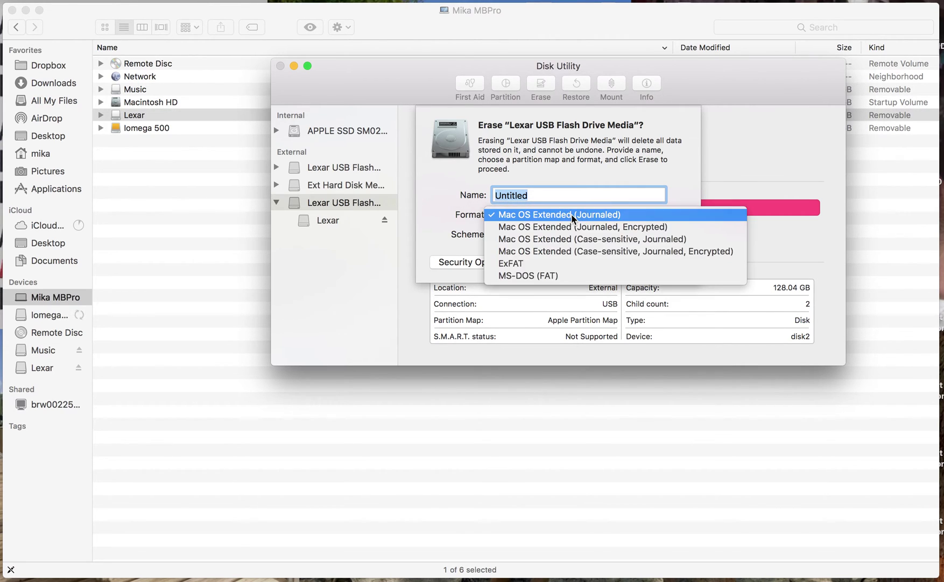
click(659, 231)
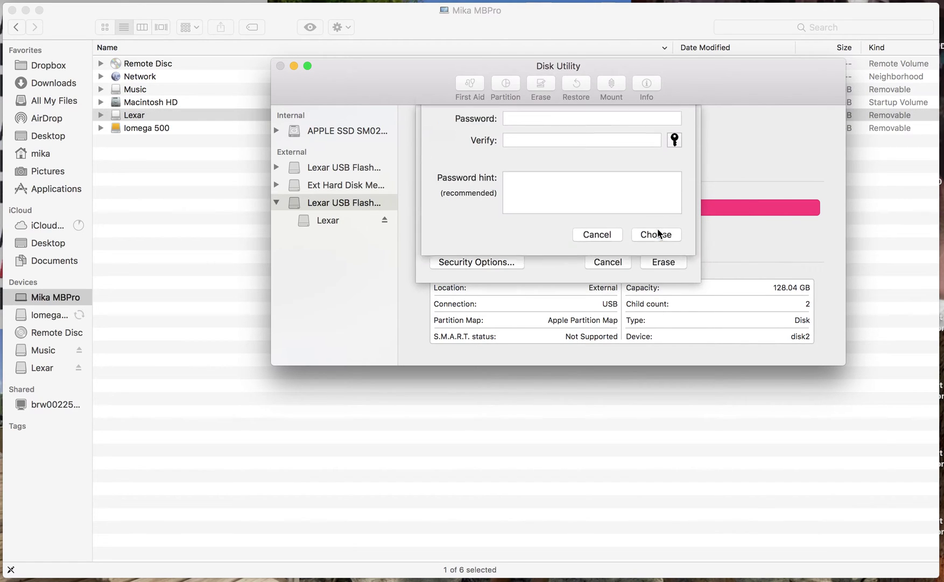
text(********)
key(Tab)
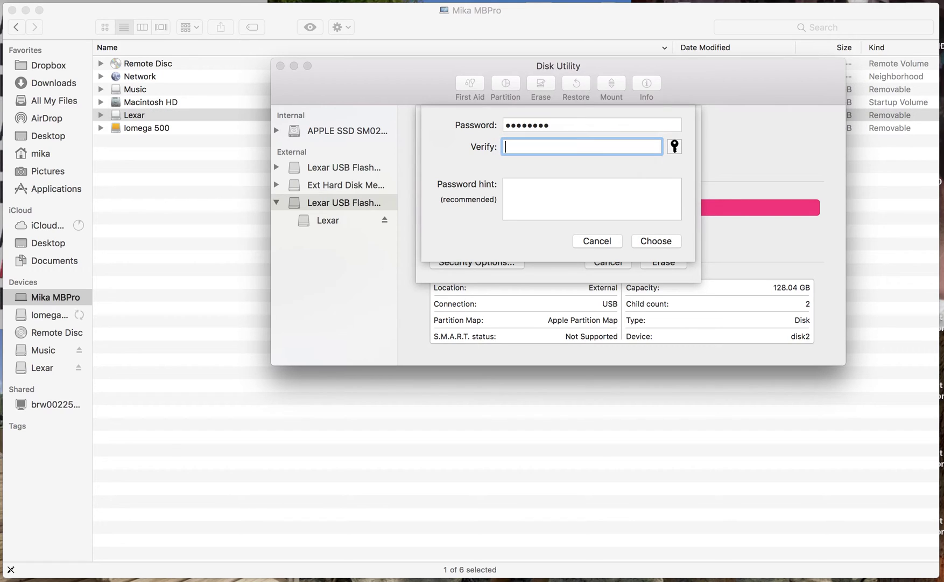
text(********)
key(Tab)
text(temp)
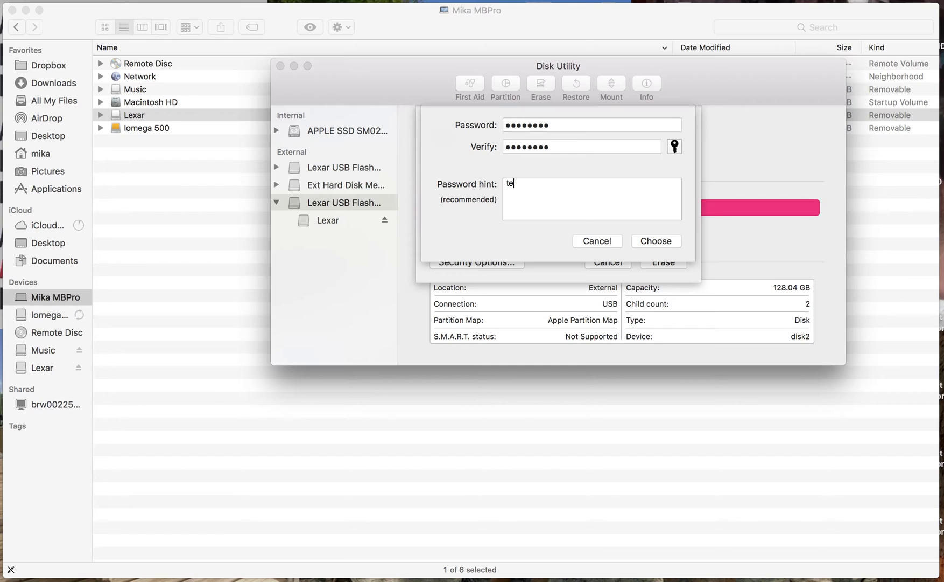
click(661, 242)
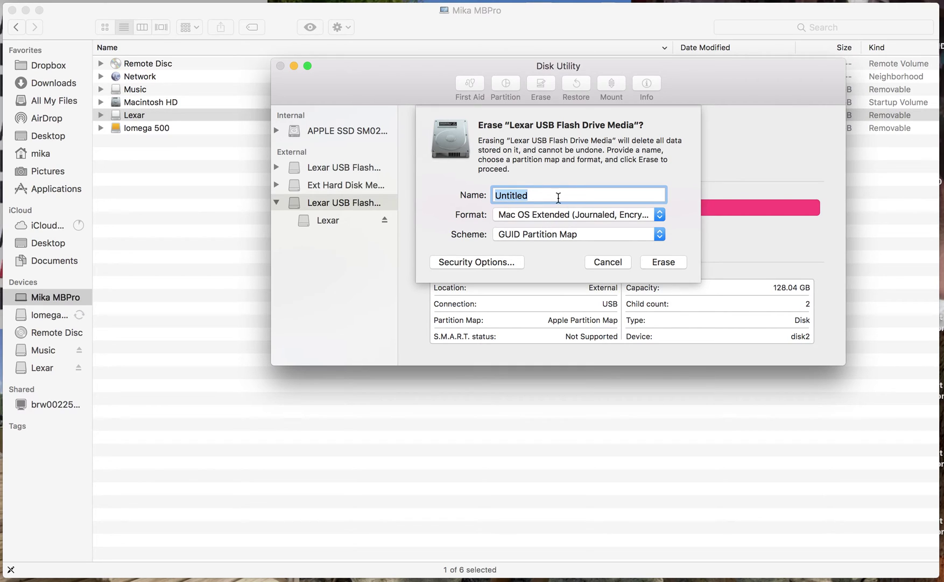
Name the new volume Encrypted and erase the flash drive, showing the process details until it is done.
text(Encrypted)
click(657, 263)
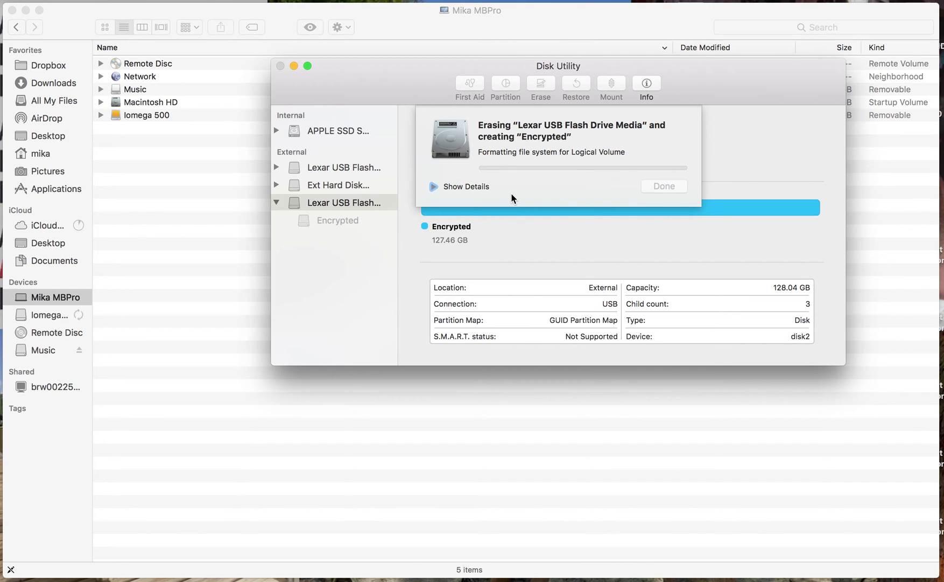
click(434, 187)
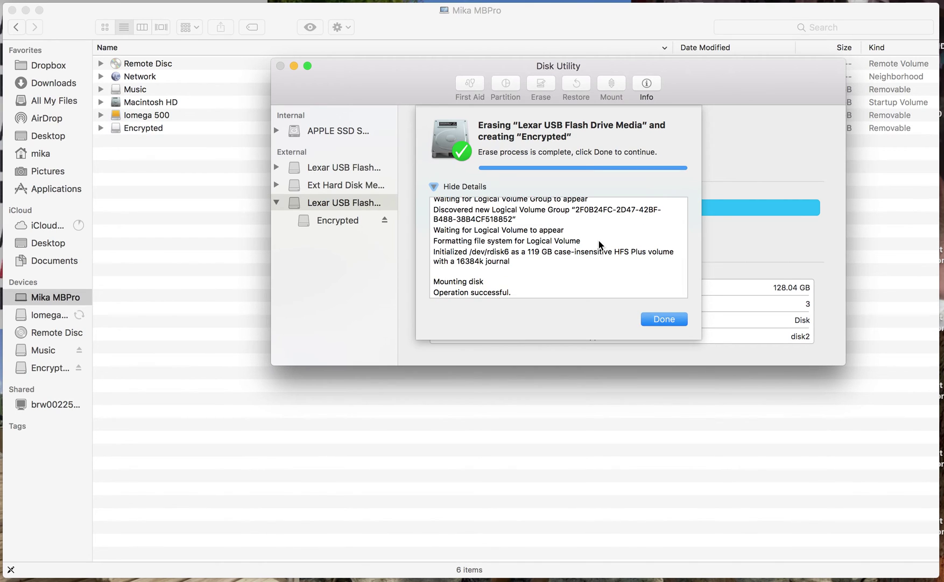
click(664, 319)
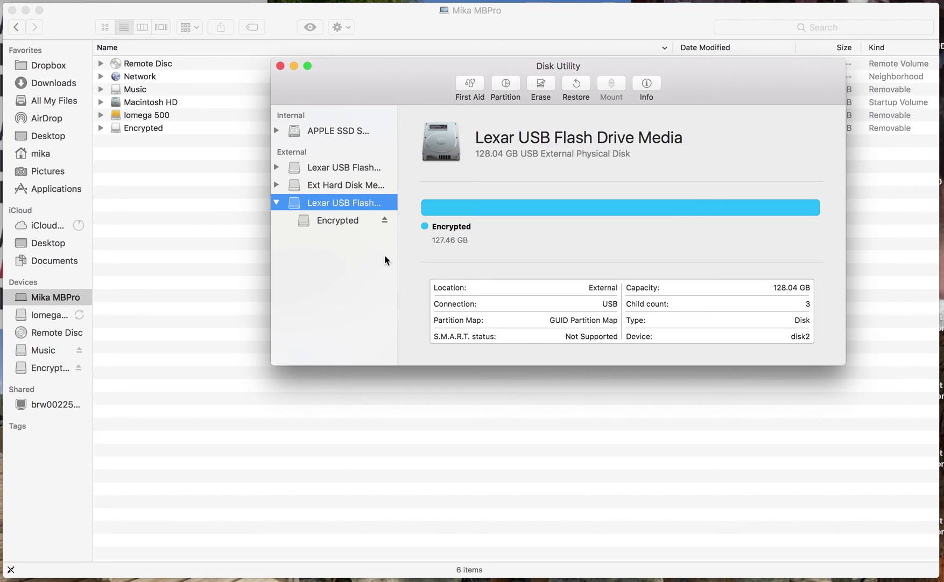
Check the Encrypted volume's format in Disk Utility and whether Finder offers to decrypt it.
click(339, 219)
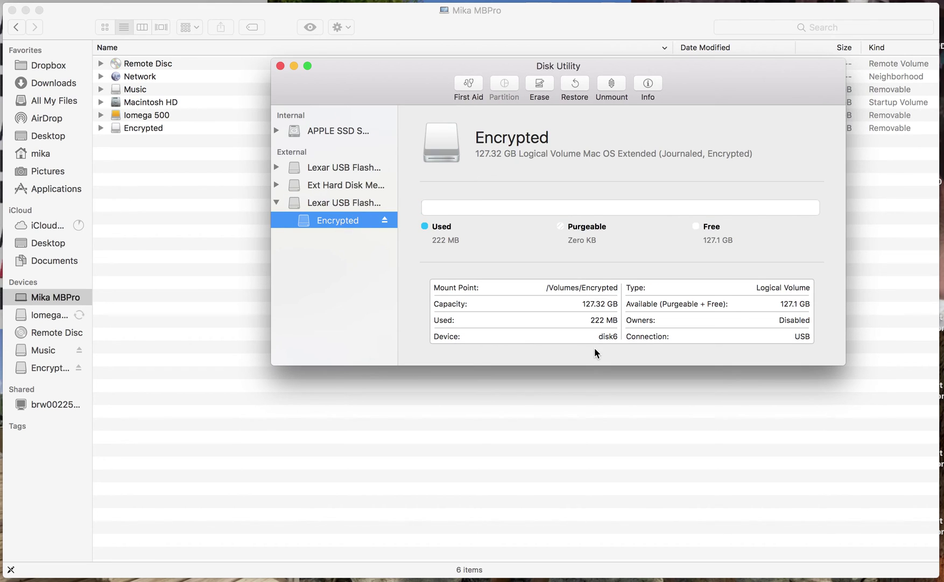
click(146, 131)
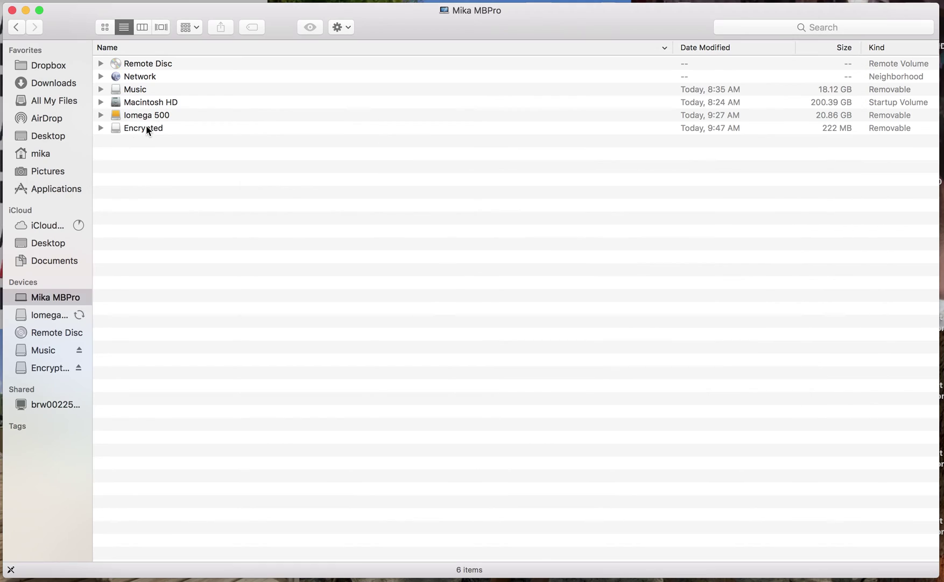
right_click(145, 129)
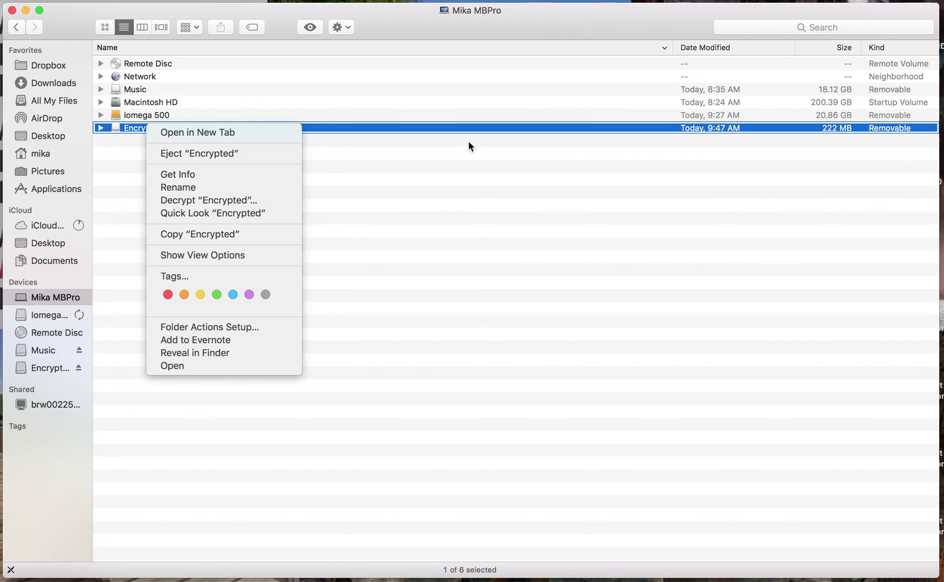
click(453, 194)
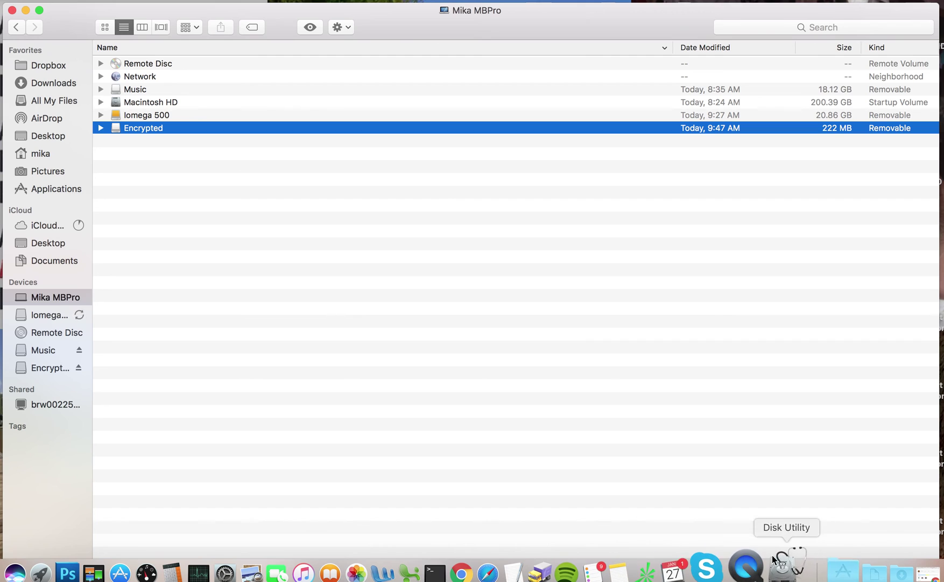
Back in Disk Utility, view the full information for the Lexar USB Flash Drive Media in an enlarged window, and close it.
click(782, 560)
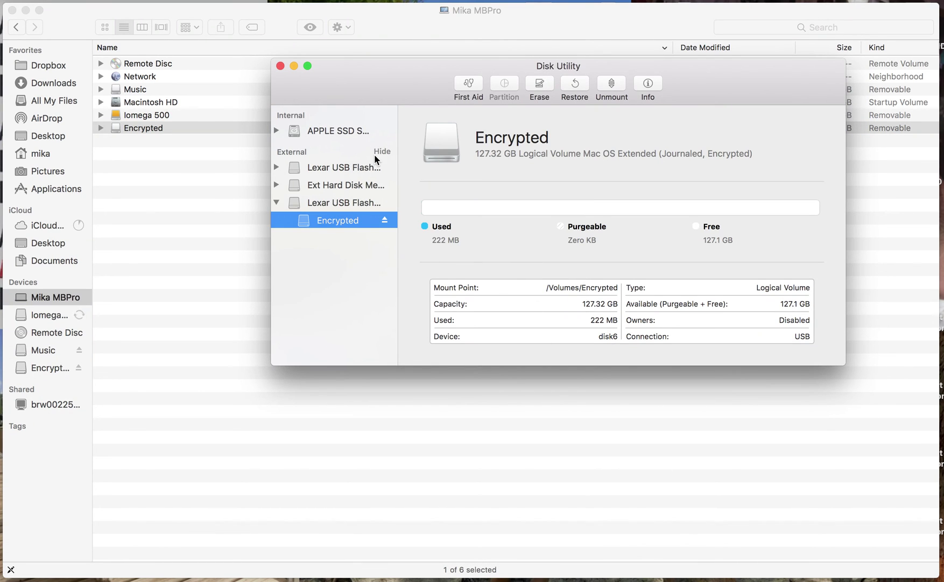
click(345, 202)
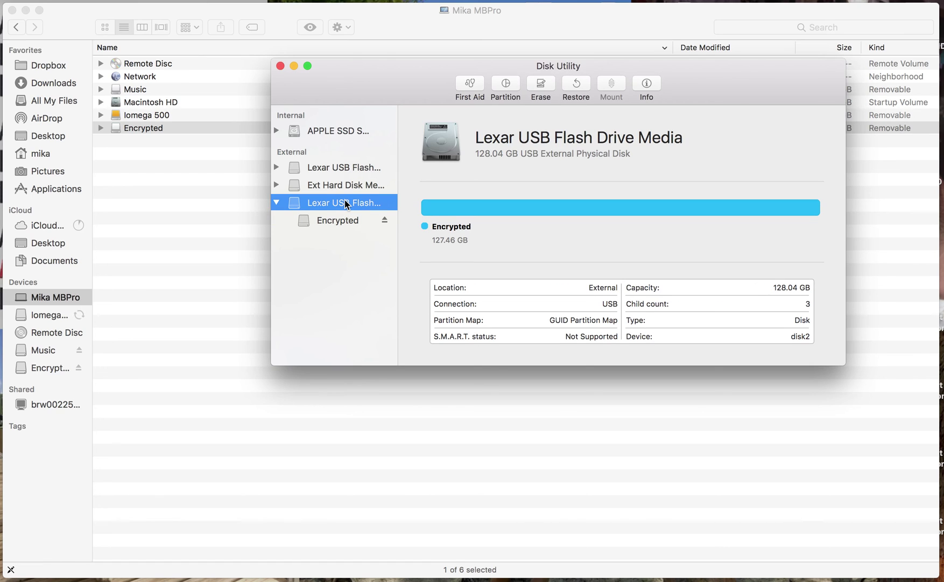
right_click(345, 203)
click(390, 209)
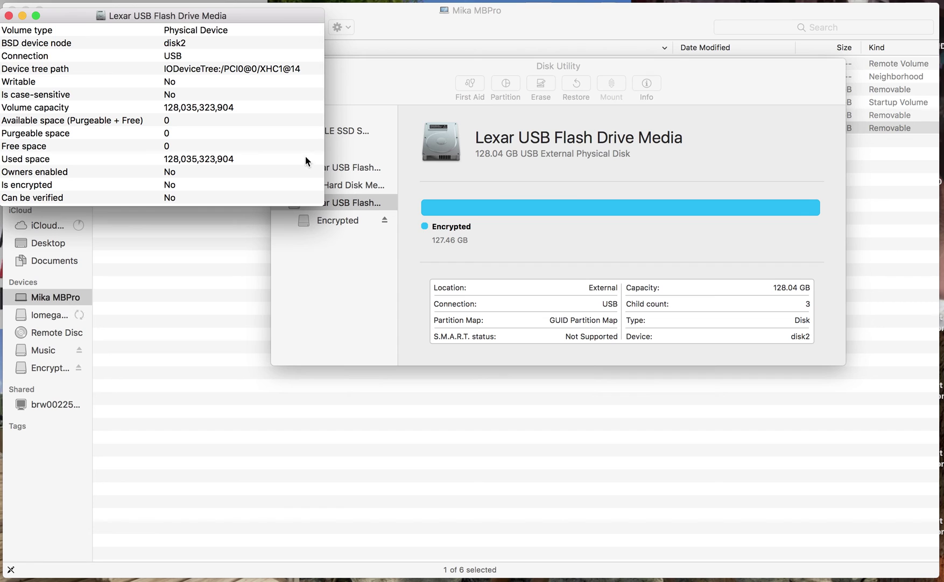
drag(321, 201, 381, 296)
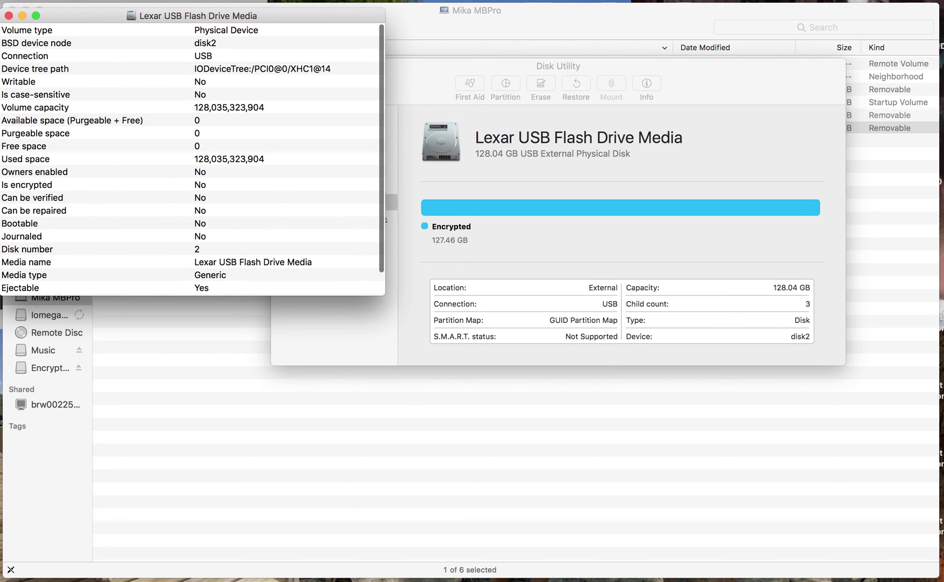
click(9, 16)
View the full information for the Encrypted volume in an enlarged window, check its "Is encrypted" entry, and close it.
click(307, 222)
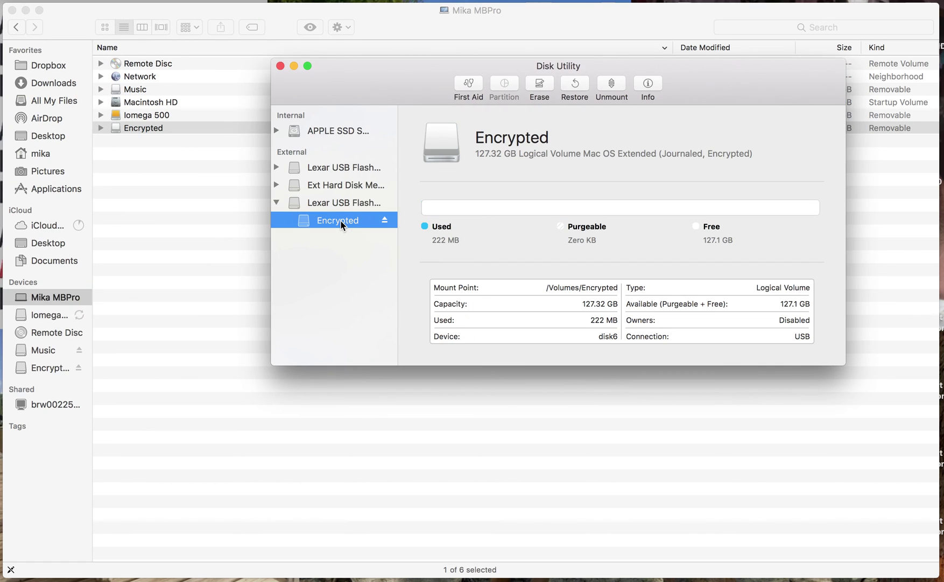
right_click(342, 221)
click(391, 230)
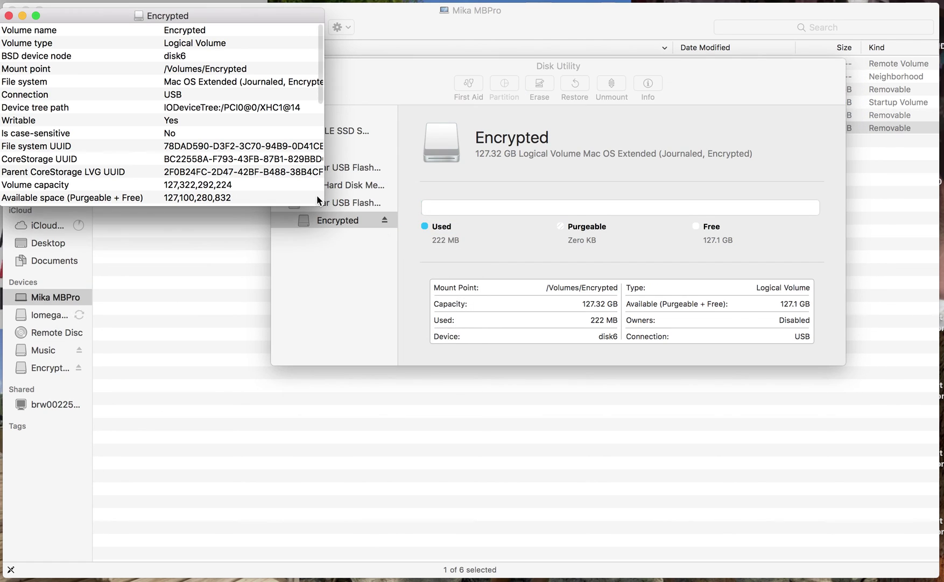
drag(324, 205, 461, 400)
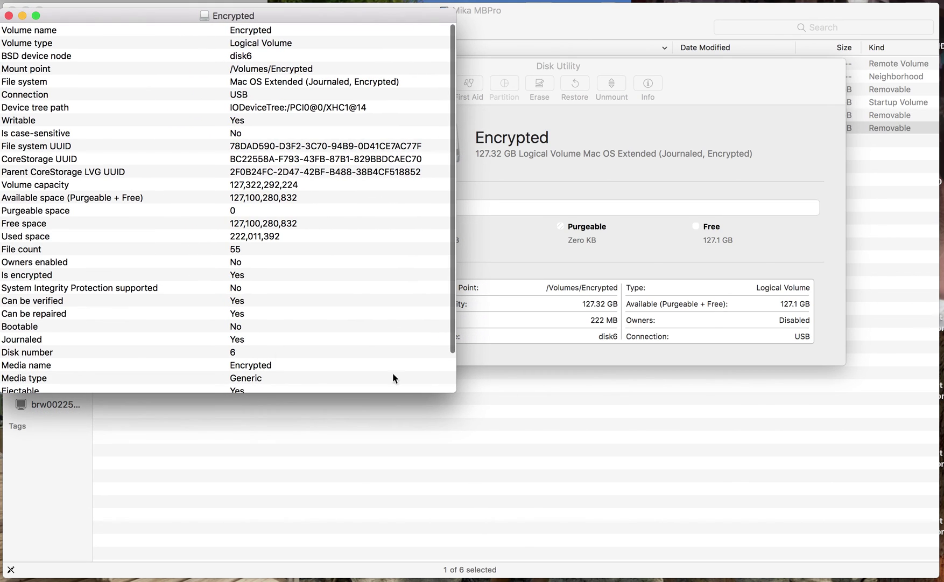
click(238, 274)
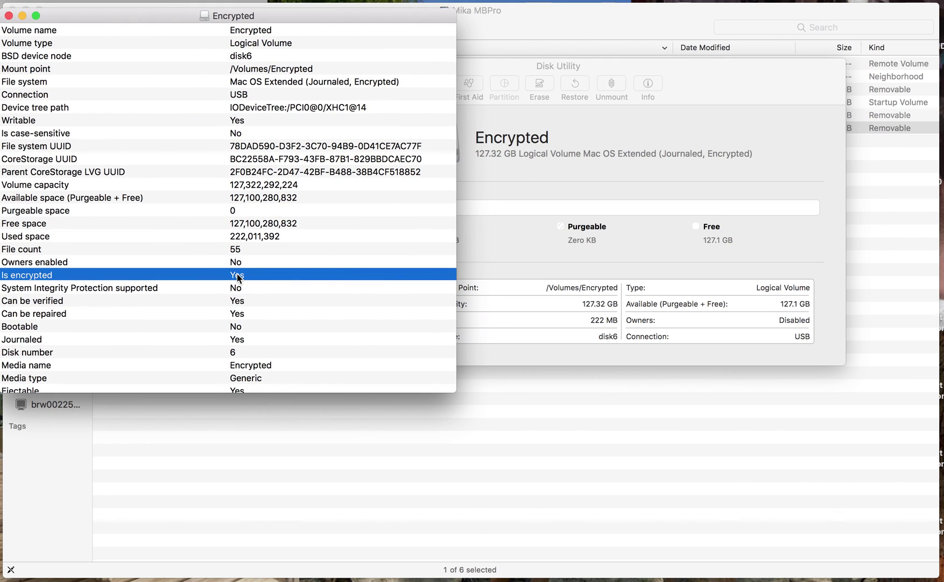
click(8, 15)
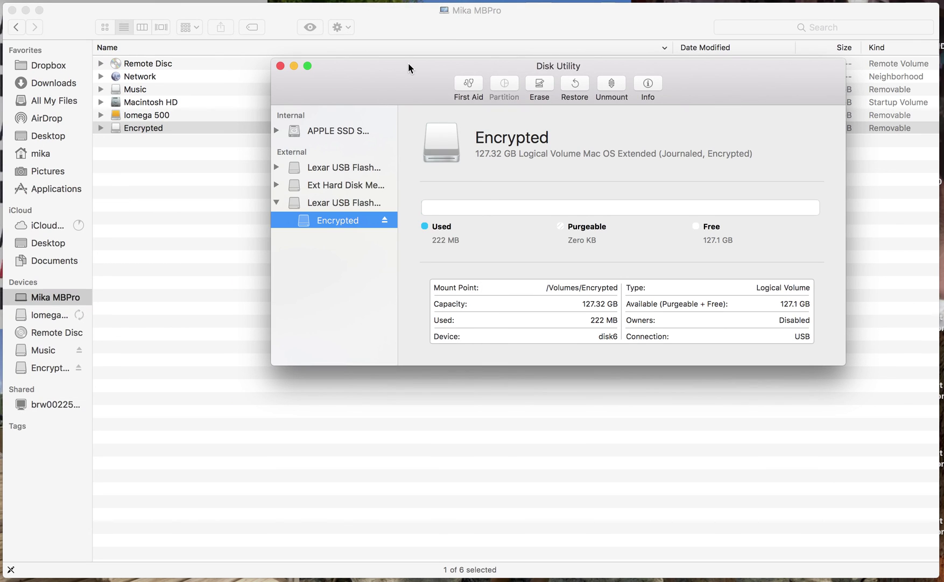